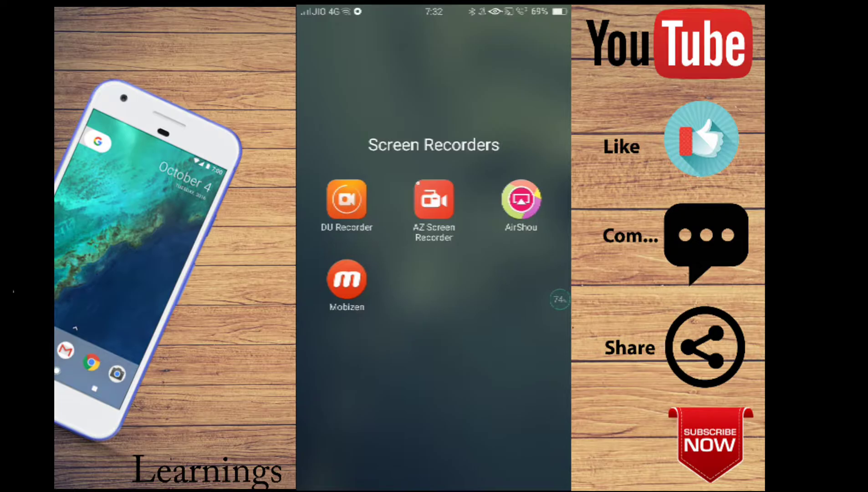
Step: Launch Mobizen from the Screen Recorders folder
left_click(346, 279)
Step: Open Mobizen's Video settings from the gear tab, currently 480P/4.0M/Auto
left_click(346, 279)
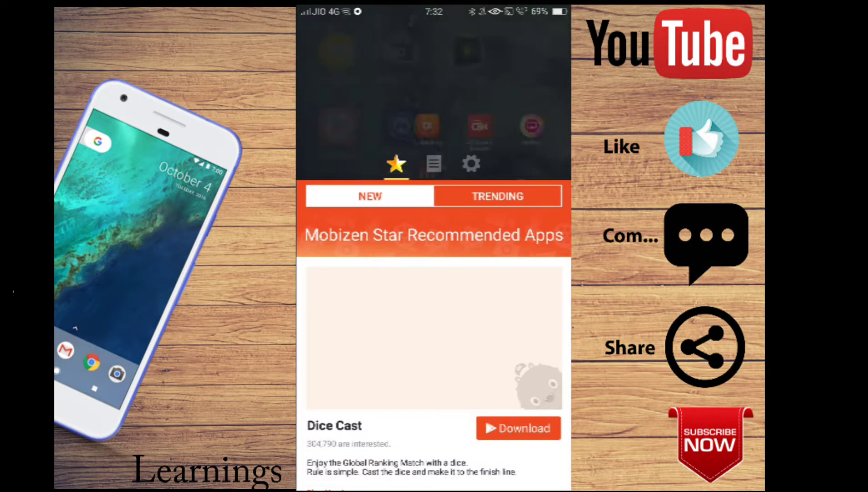
left_click(434, 163)
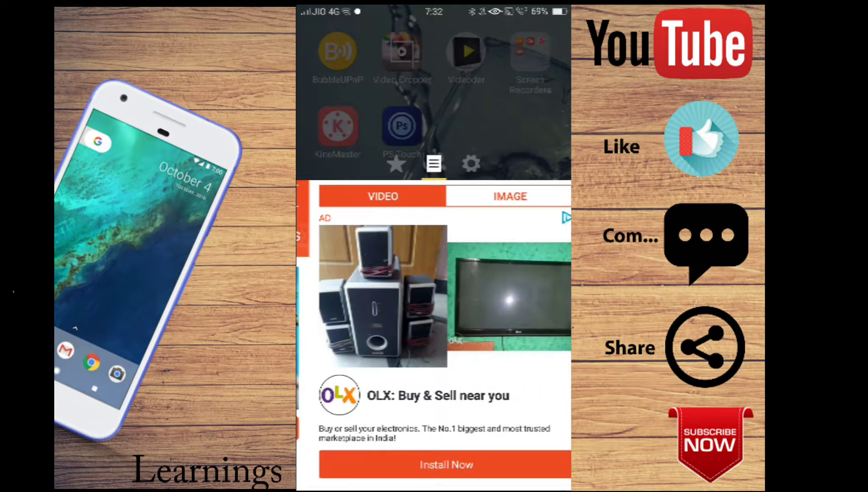
left_click(471, 163)
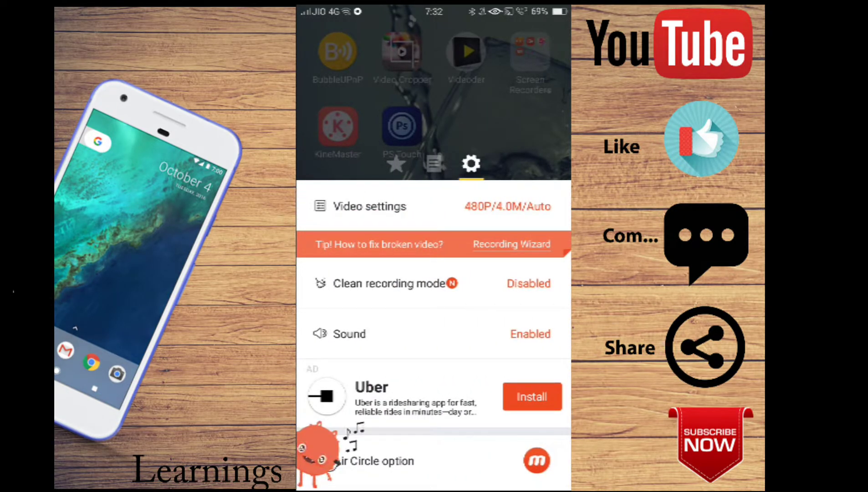
left_click(369, 205)
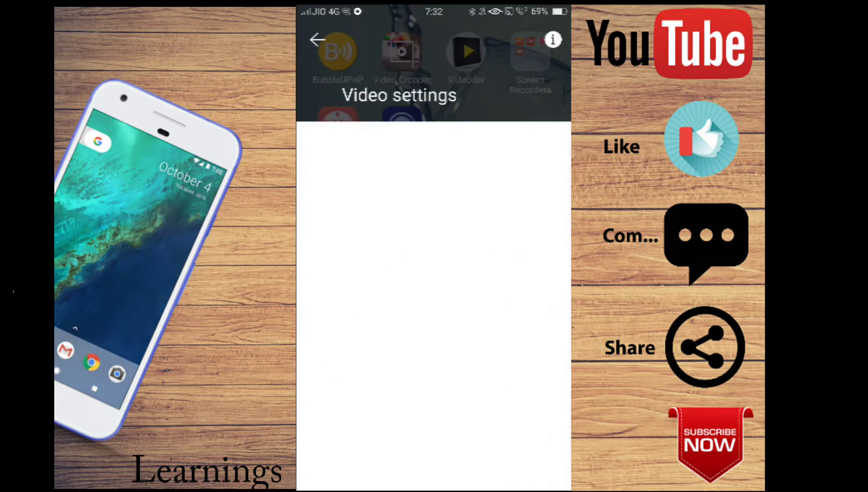
Step: Set the recording resolution to 720p
left_click(490, 226)
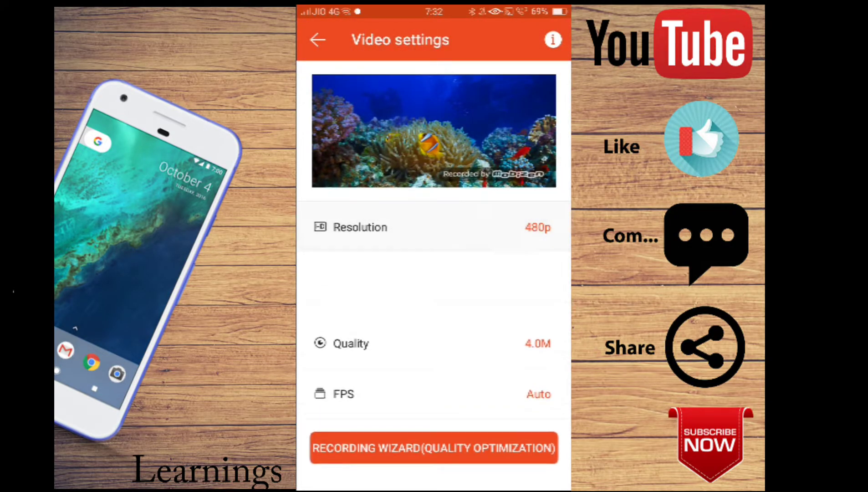
left_click(432, 226)
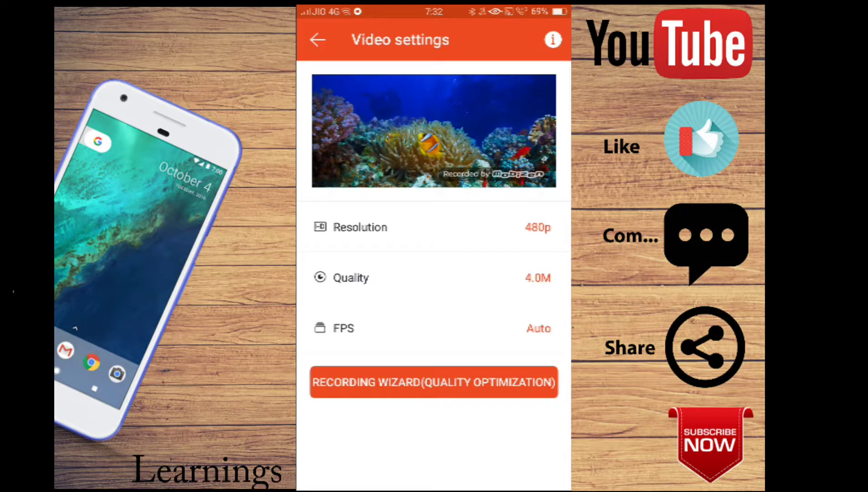
left_click(433, 226)
left_click(343, 298)
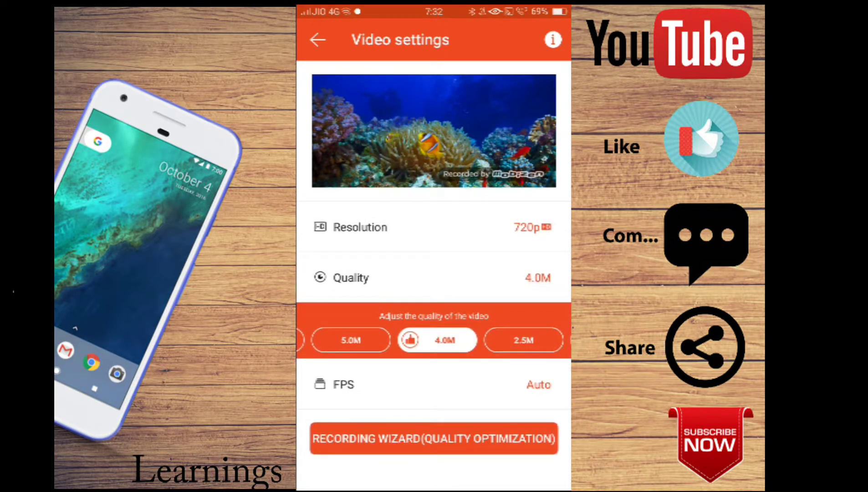
Step: Set video quality to 12.0M and return to the main settings list
scroll(434, 340, "right", 2)
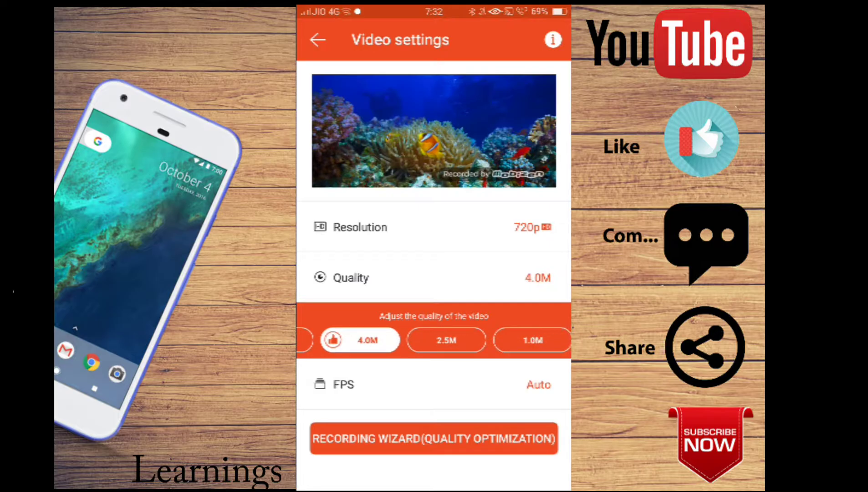
scroll(433, 340, "right", 2)
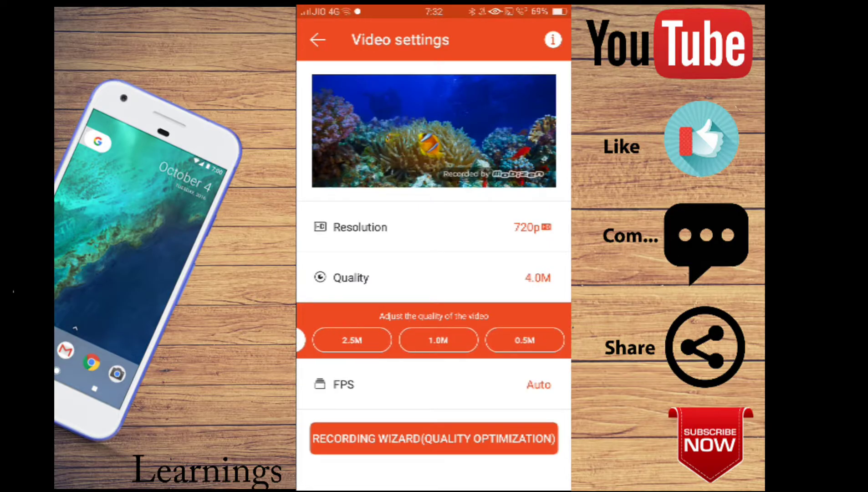
scroll(433, 340, "left", 3)
scroll(434, 339, "left", 3)
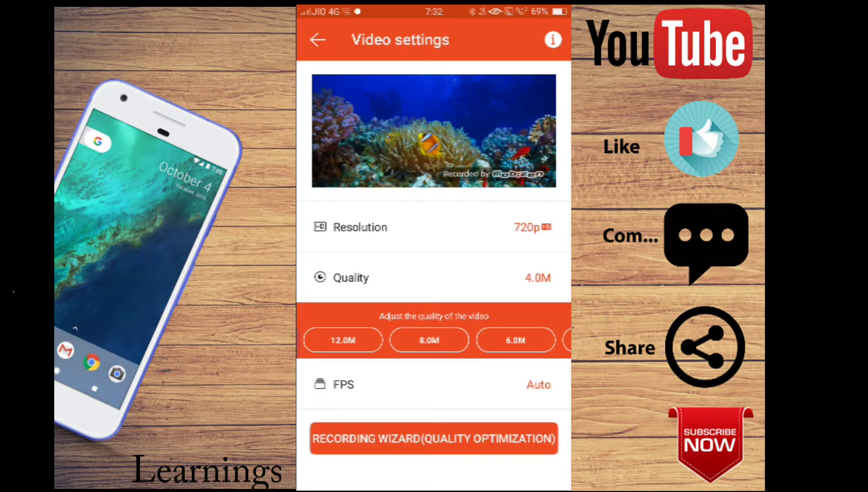
left_click(343, 340)
left_click(343, 384)
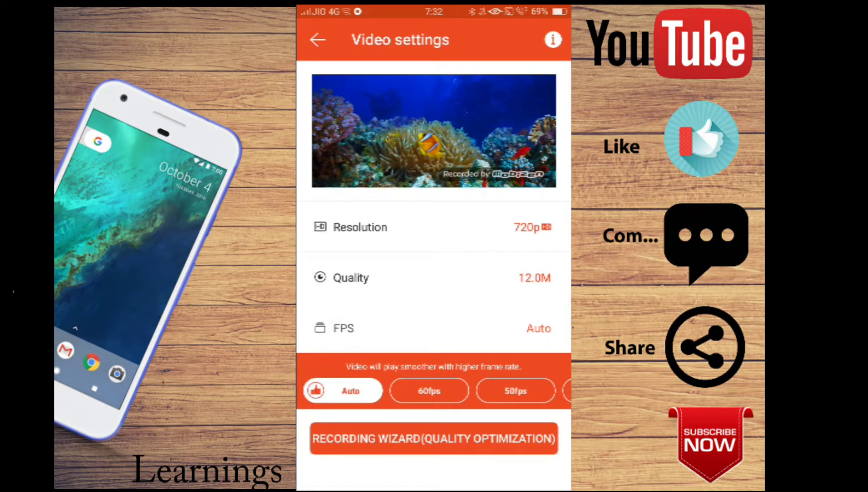
key("Escape")
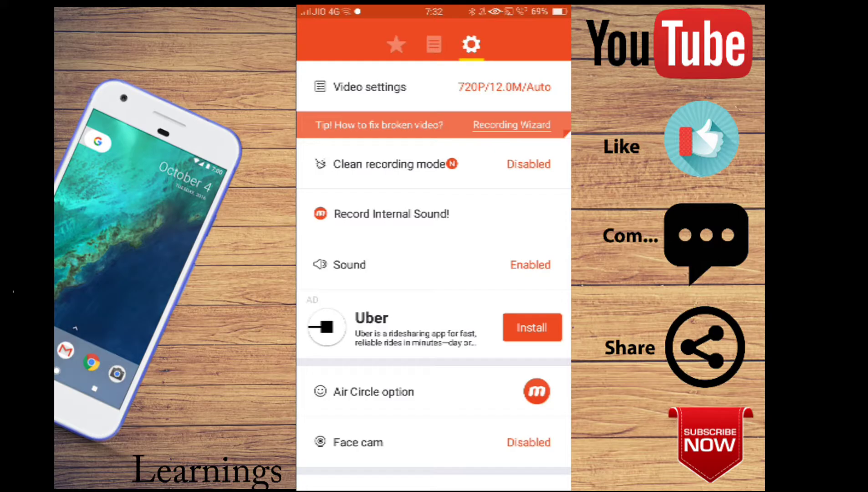
scroll(434, 273, "down", 2)
scroll(434, 273, "down", 2)
Step: Keep the Mobizen logo as the Air Circle and set its transparency fully transparent
left_click(374, 253)
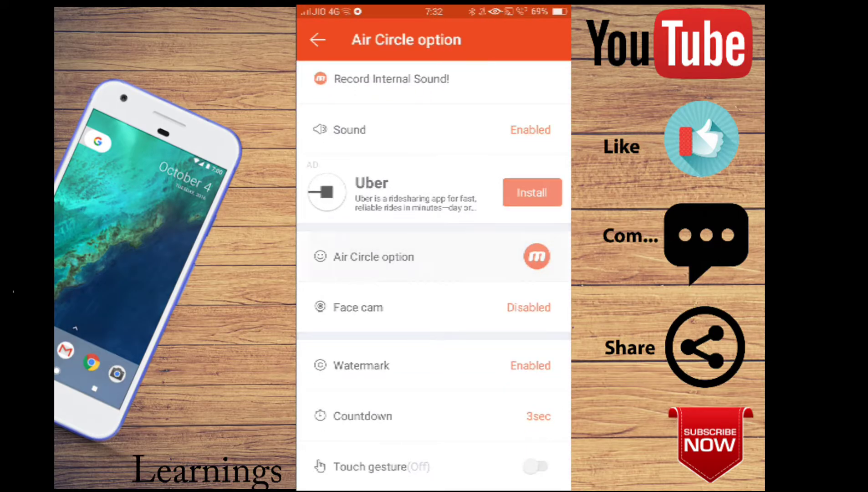
left_click(492, 132)
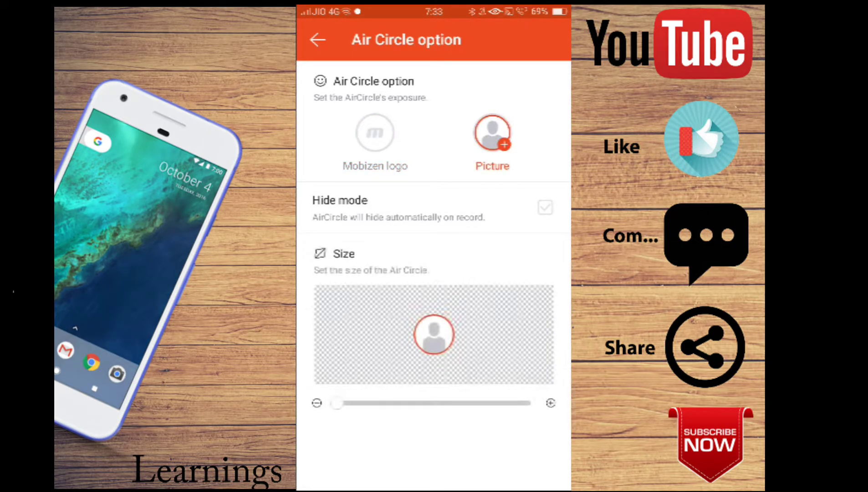
left_click(375, 133)
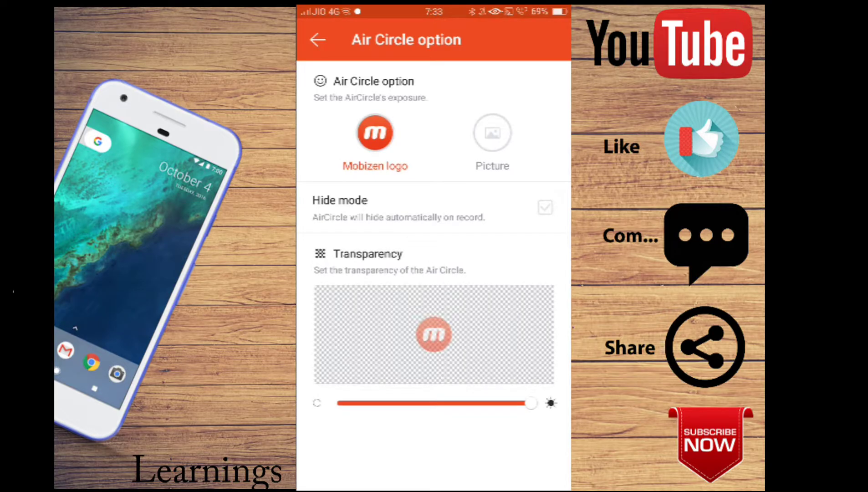
left_click_drag(530, 403, 337, 403)
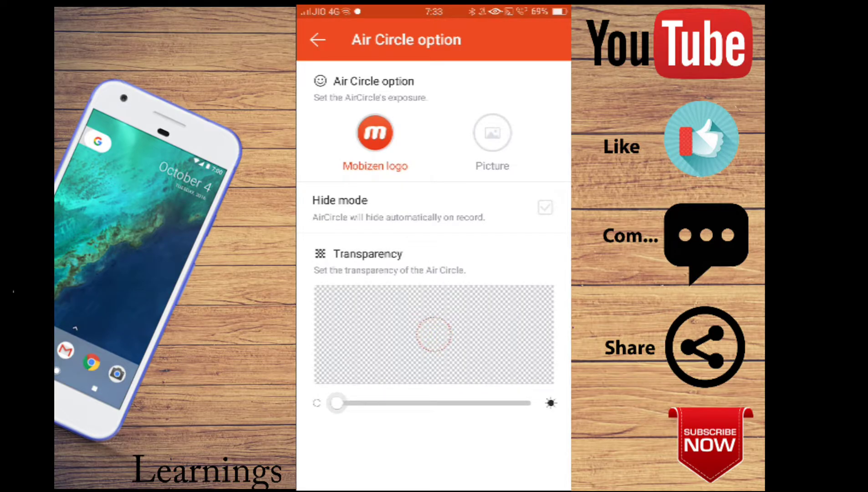
left_click(318, 39)
Step: Find and open the Watermark settings in the settings list
scroll(433, 274, "down", 2)
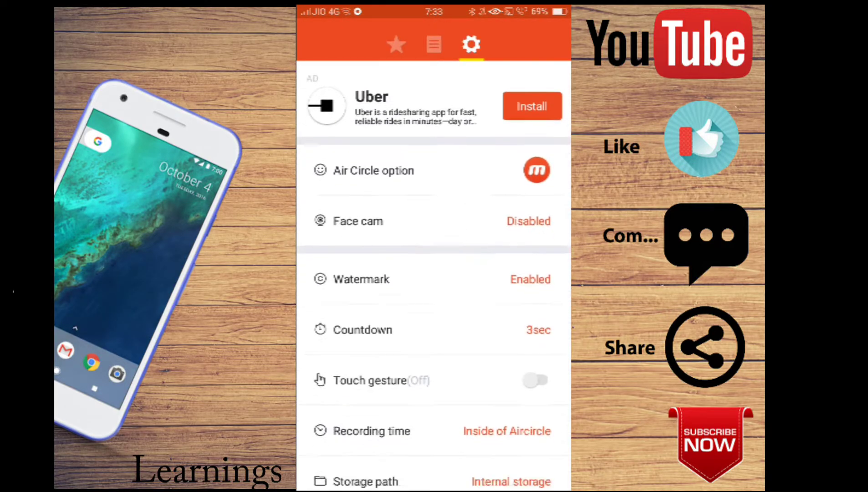
scroll(434, 273, "down", 8)
scroll(433, 274, "down", 1)
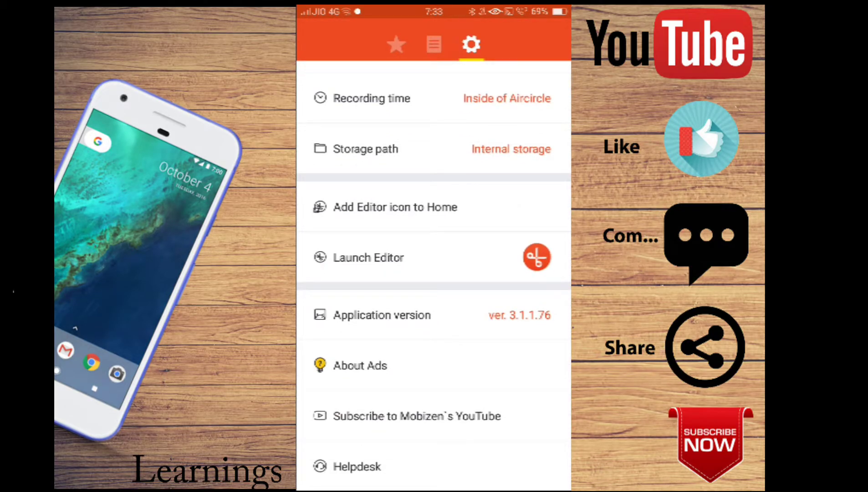
scroll(434, 273, "up", 3)
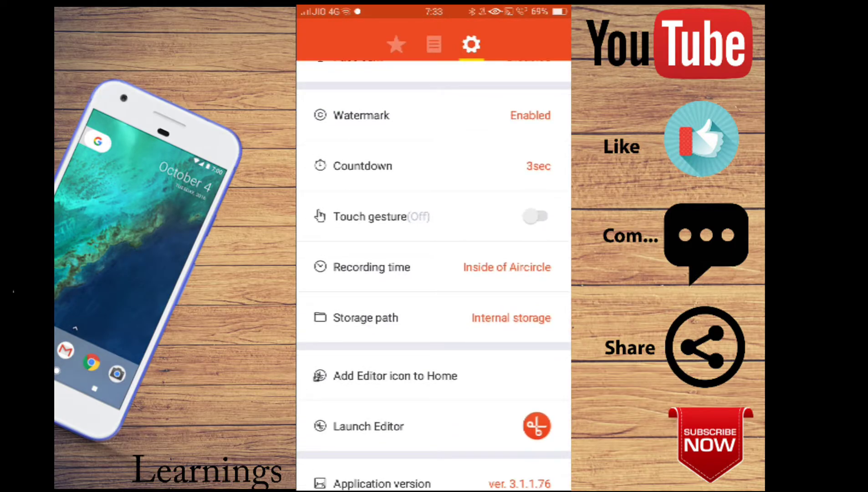
scroll(433, 273, "up", 2)
left_click(362, 203)
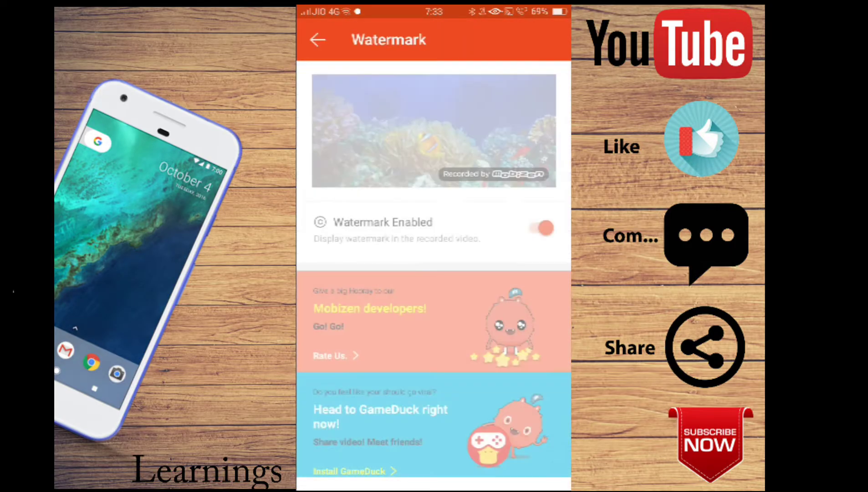
Step: Switch the recording watermark toggle off and return to the settings list
left_click(542, 227)
left_click(537, 228)
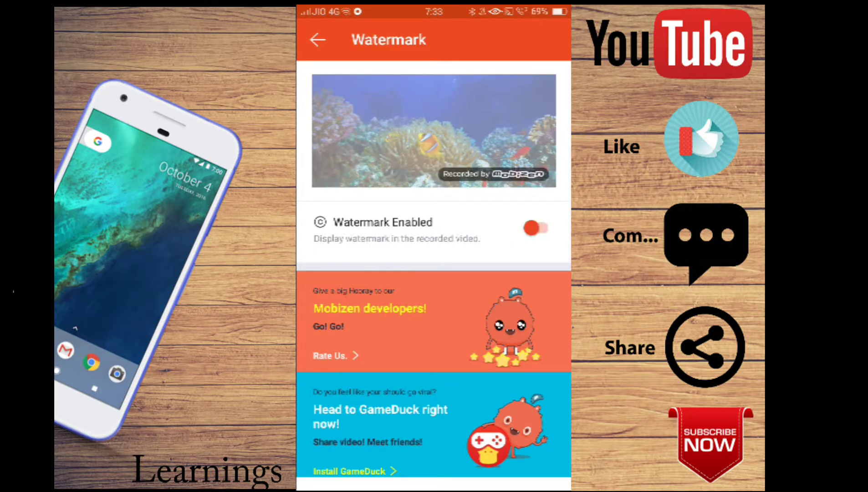
left_click(540, 228)
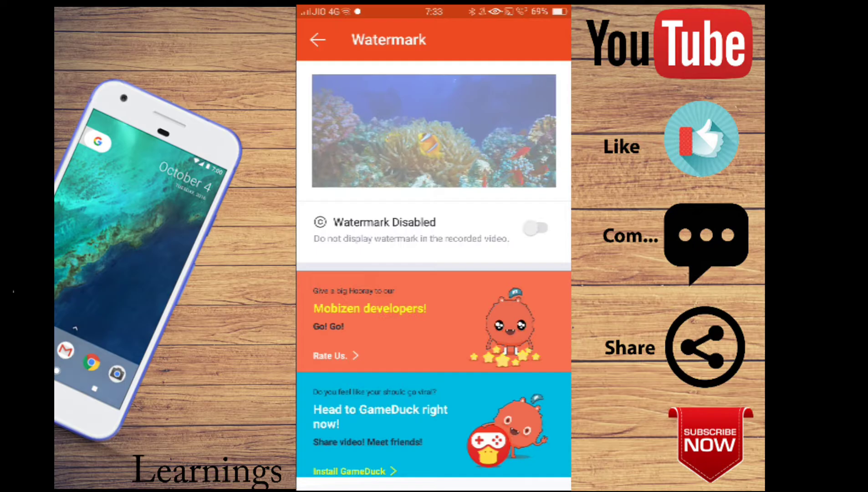
left_click(536, 227)
left_click(535, 228)
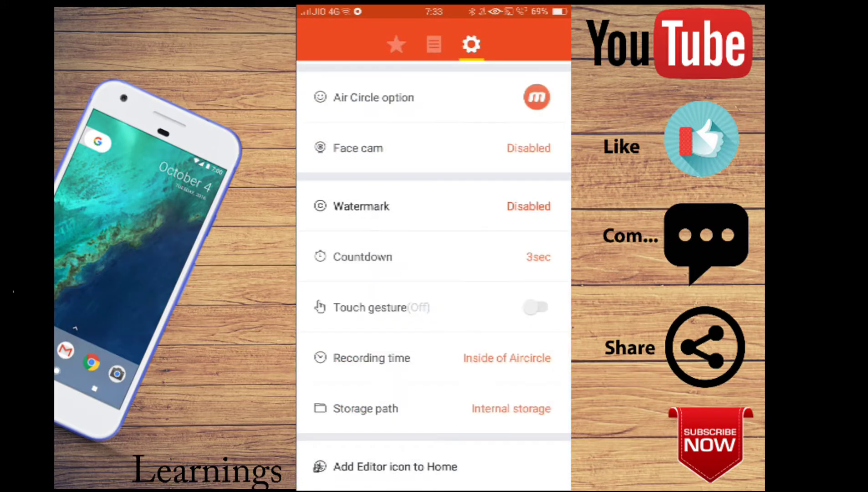
scroll(433, 273, "up", 5)
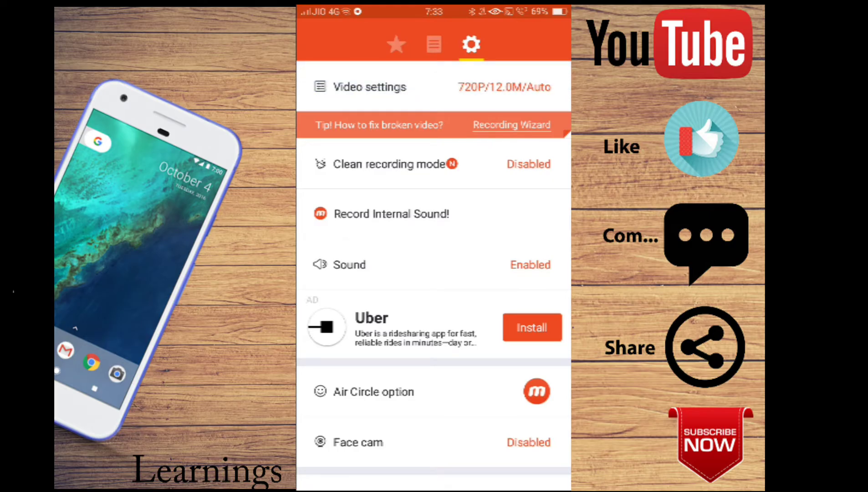
Step: Confirm Video settings still read 720P/12.0M/Auto, then exit Mobizen to the home screen
left_click_drag(342, 273, 524, 273)
mouse_move(341, 273)
left_mouse_down()
mouse_move(524, 273)
mouse_move(342, 273)
left_mouse_up()
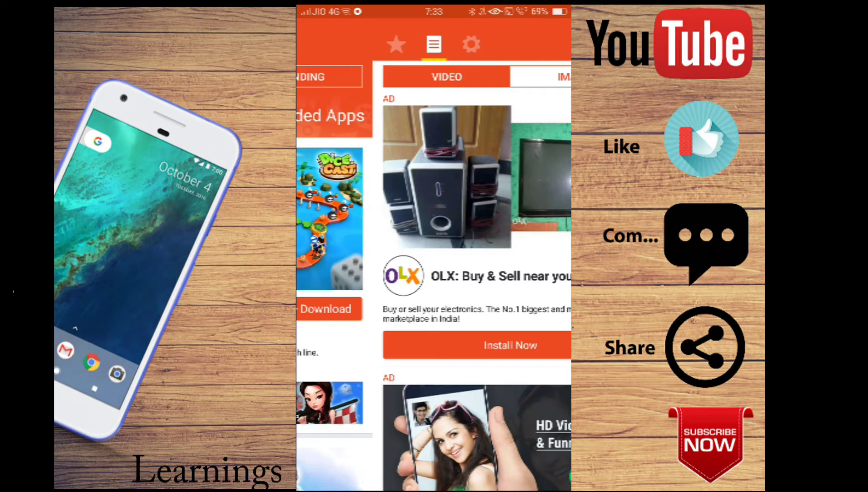
left_click_drag(524, 273, 342, 274)
left_click(369, 87)
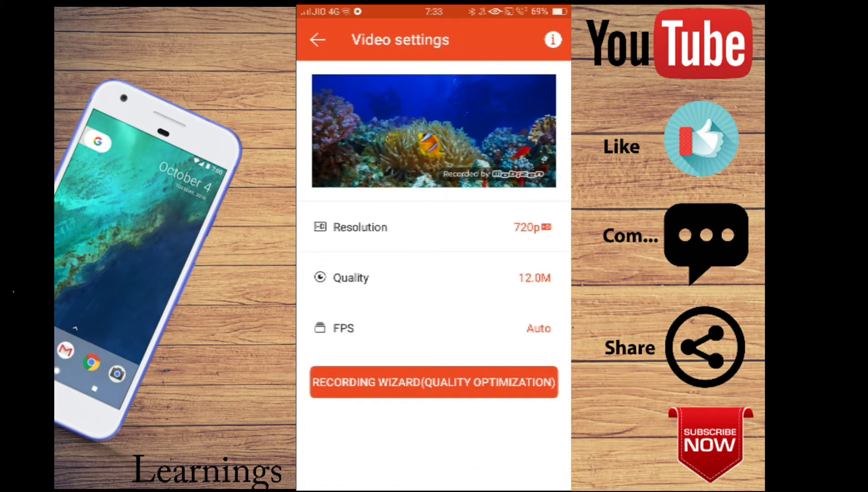
left_click(506, 226)
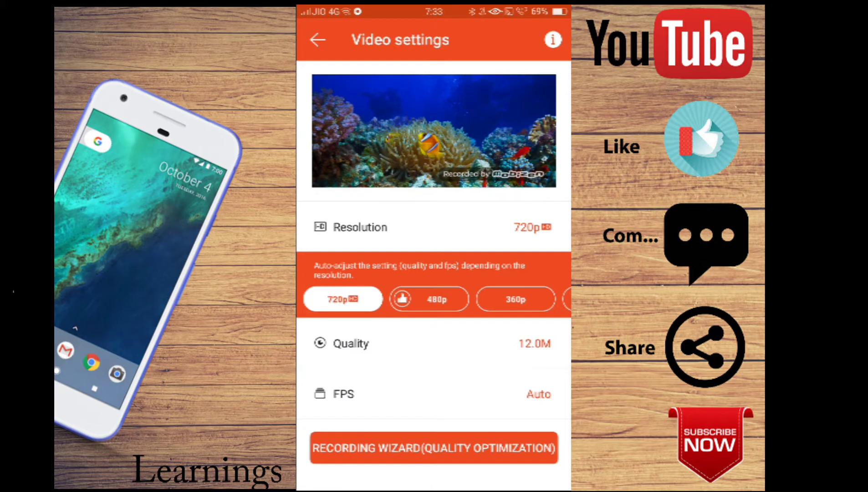
left_click(317, 40)
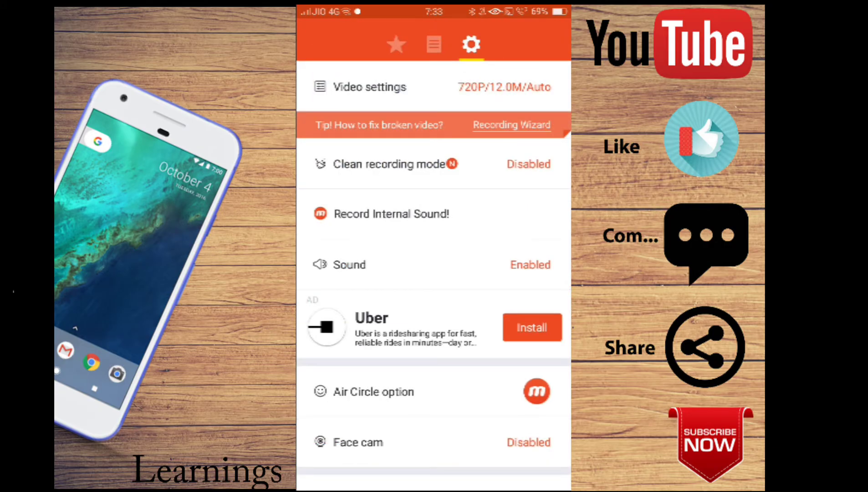
key("Escape")
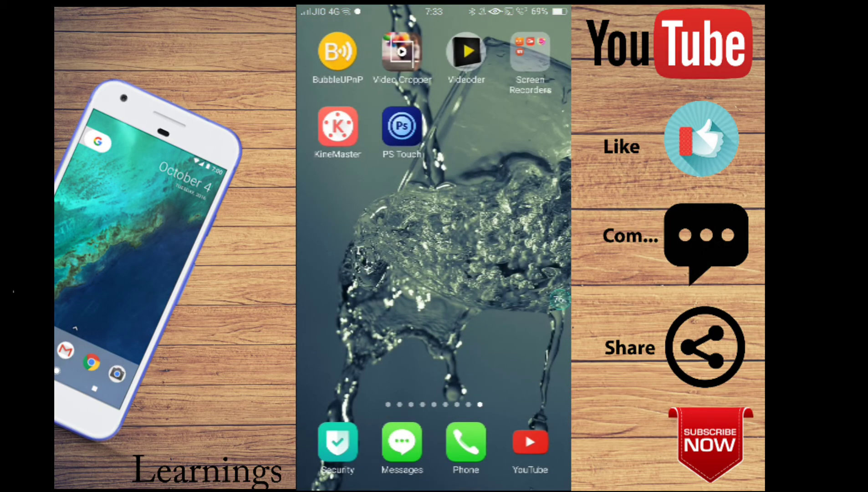